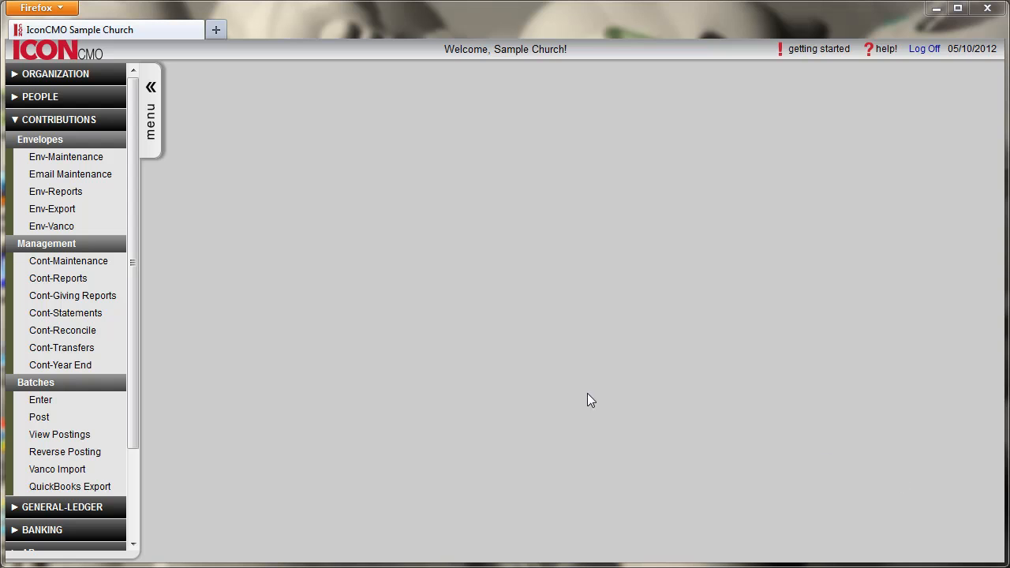
- Open batch entry under Contributions and start entering contributions for the Worship 05132012 batch dated 05/14/2012
{"action": "left_click", "coordinate": [62, 400]}
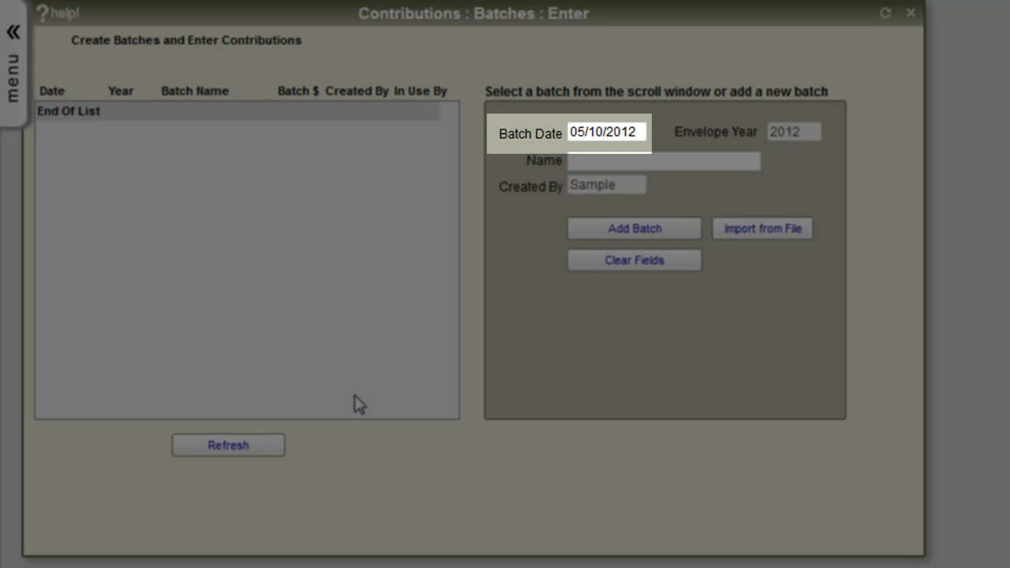
{"action": "key", "text": "Tab"}
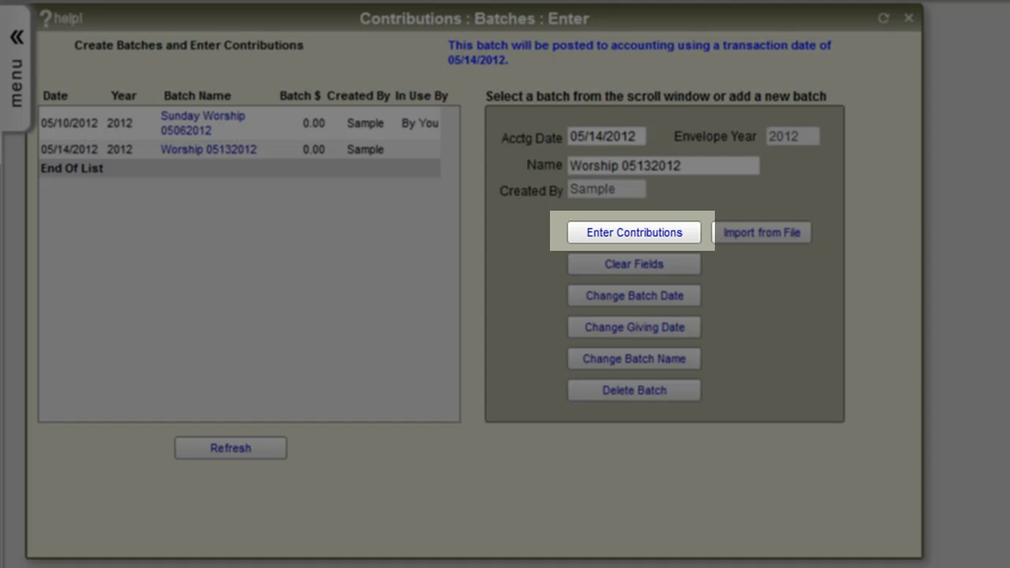
{"action": "left_click", "coordinate": [605, 229]}
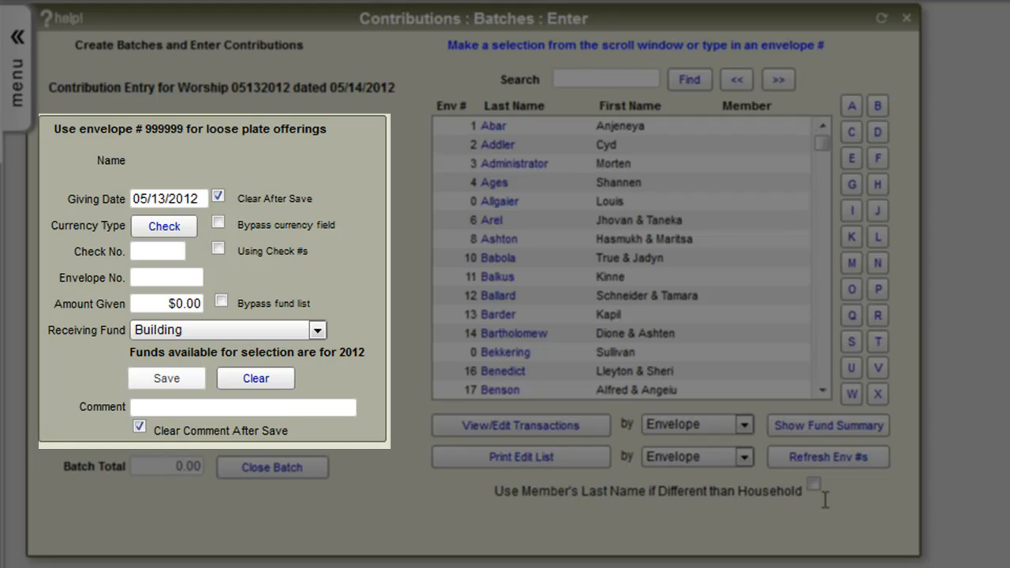
- Cycle the contribution's currency type through Cash and Non-Cash and back to Check
{"action": "left_click", "coordinate": [194, 197]}
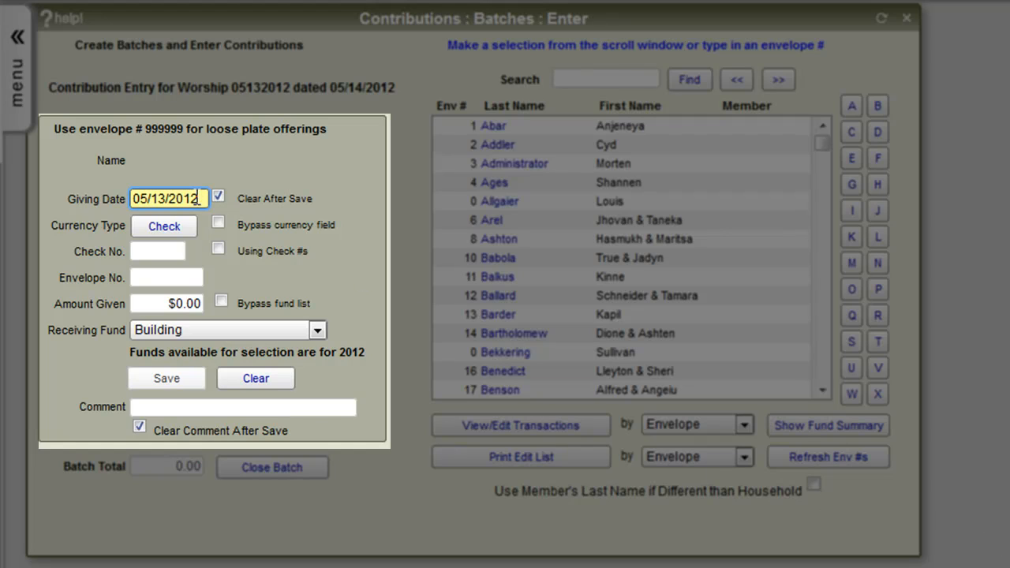
{"action": "left_click", "coordinate": [187, 225]}
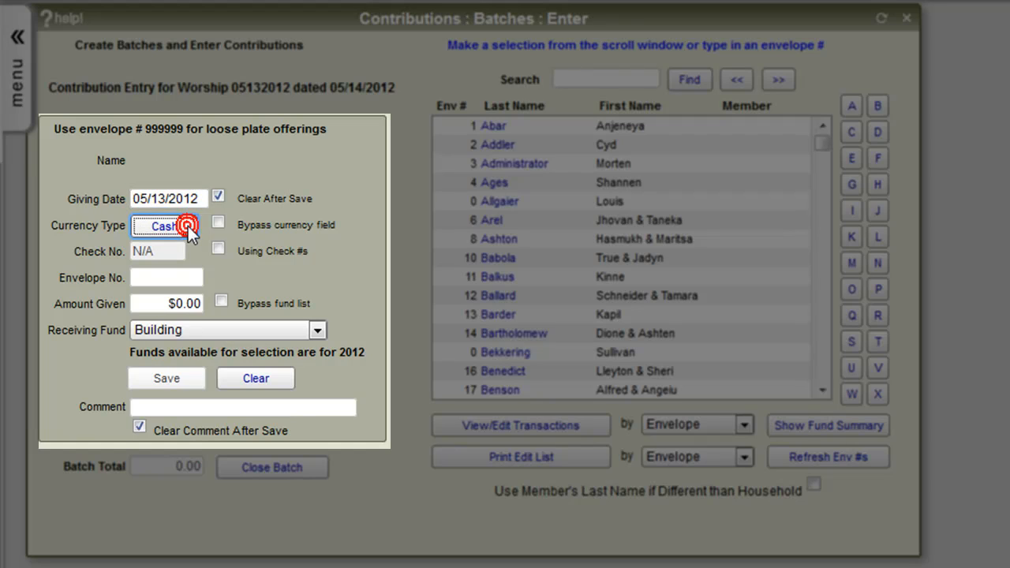
{"action": "left_click", "coordinate": [188, 225]}
{"action": "left_click", "coordinate": [188, 226]}
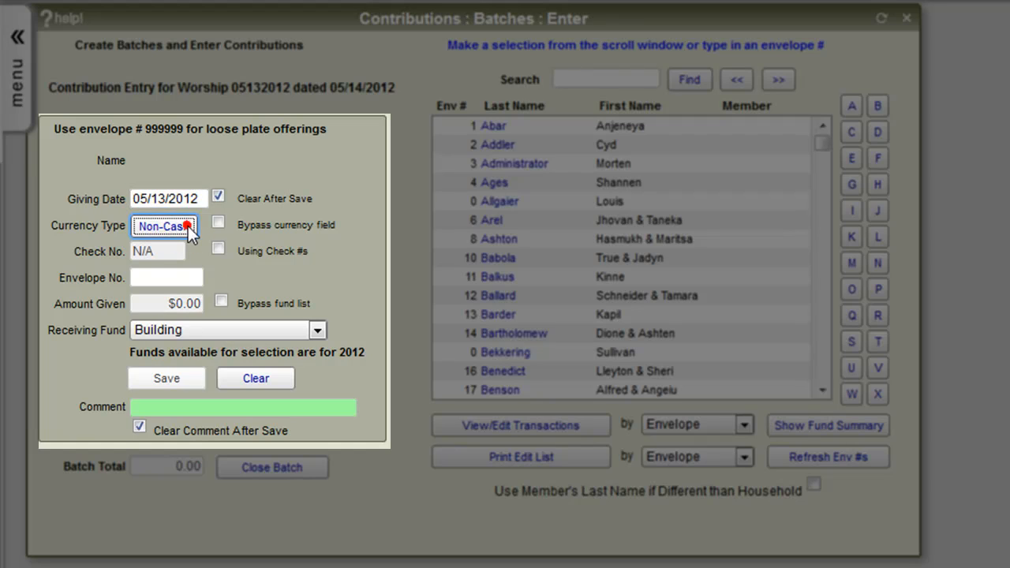
{"action": "left_click", "coordinate": [188, 227]}
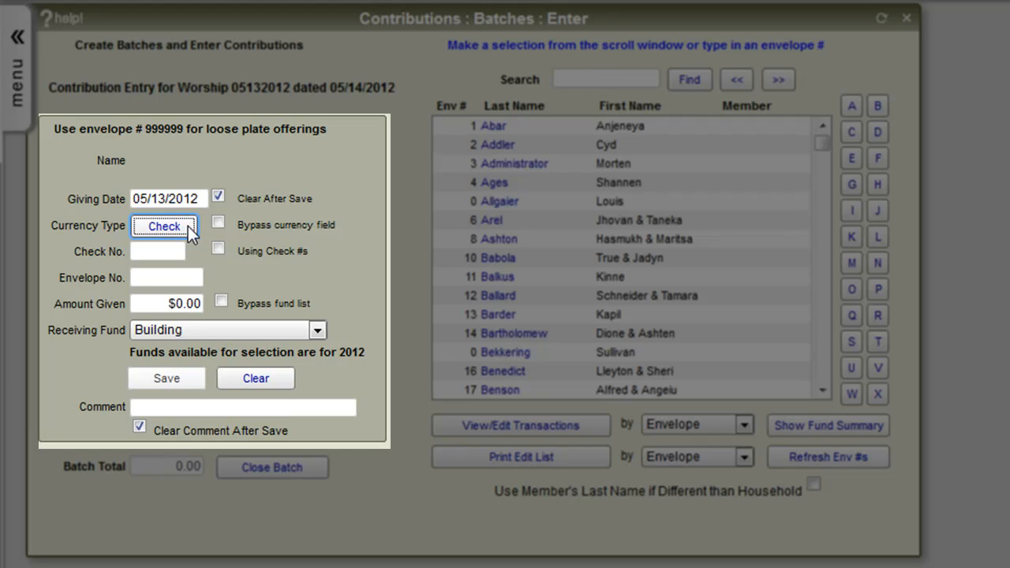
- Select the contributor by entering envelope number 2
{"action": "left_click", "coordinate": [180, 276]}
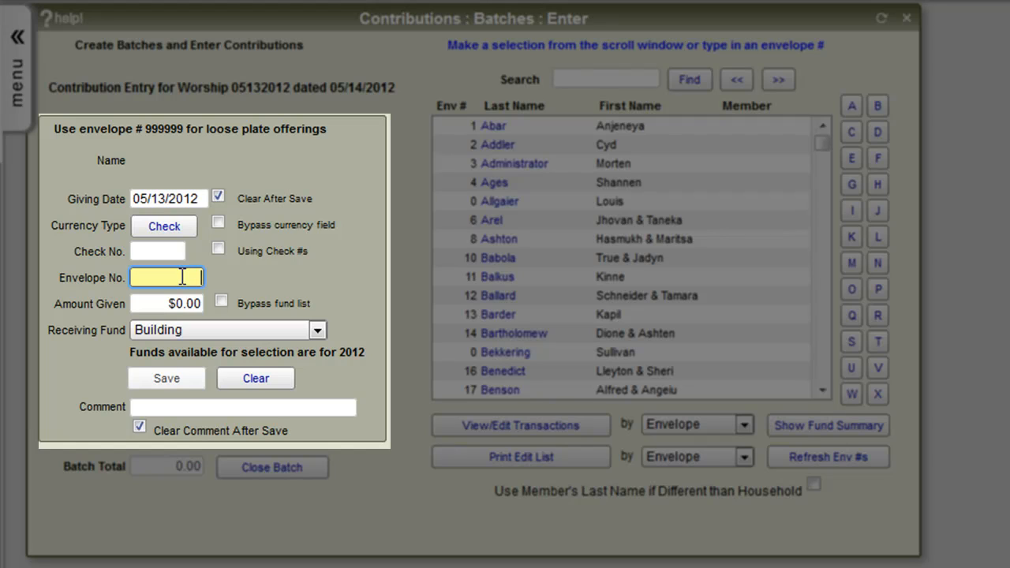
{"action": "type", "text": "2"}
{"action": "key", "text": "Tab"}
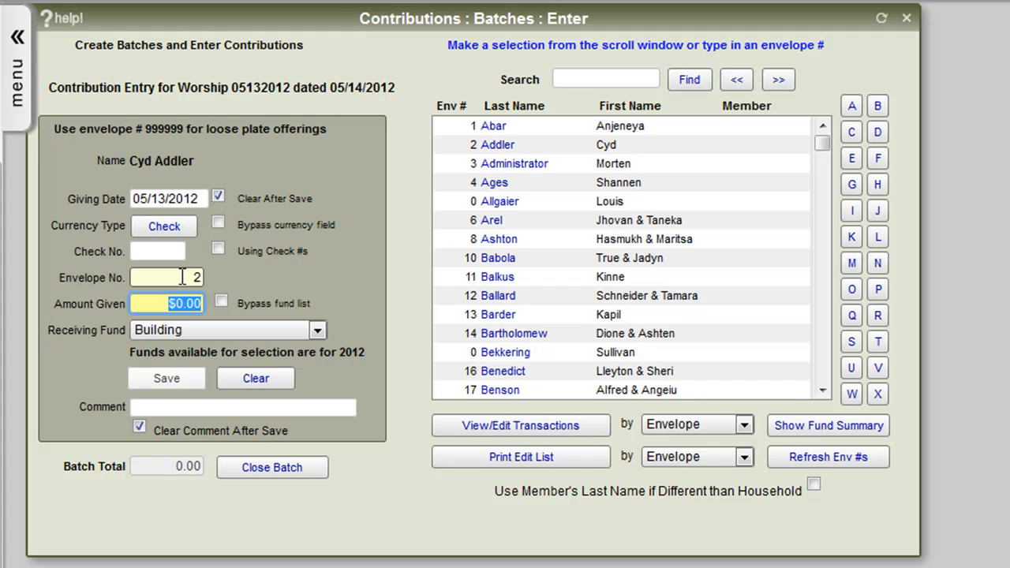
- Save a $25.00 check contribution to the General fund for the contributor listed just above envelope 16
{"action": "left_click", "coordinate": [525, 353]}
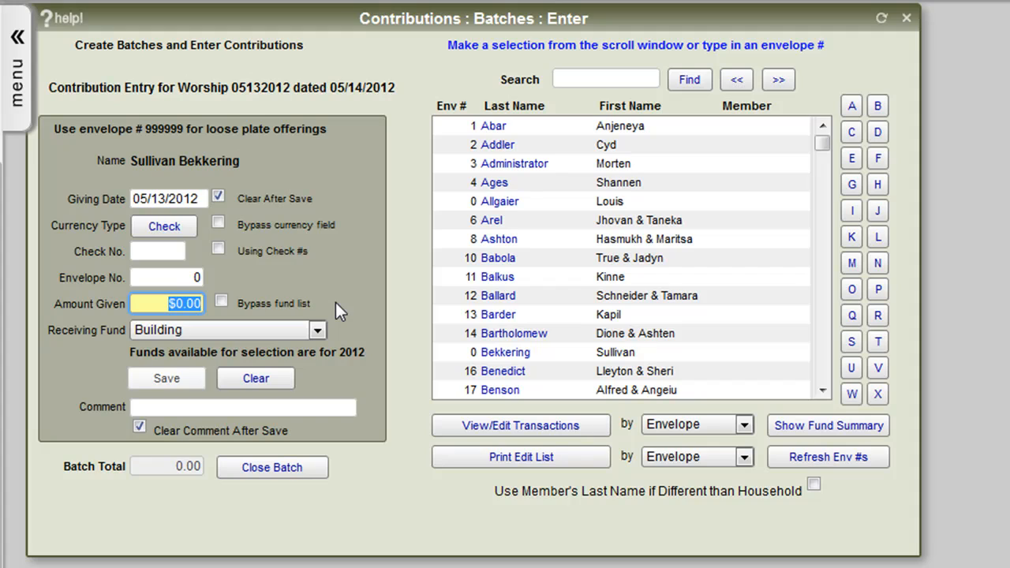
{"action": "type", "text": "25"}
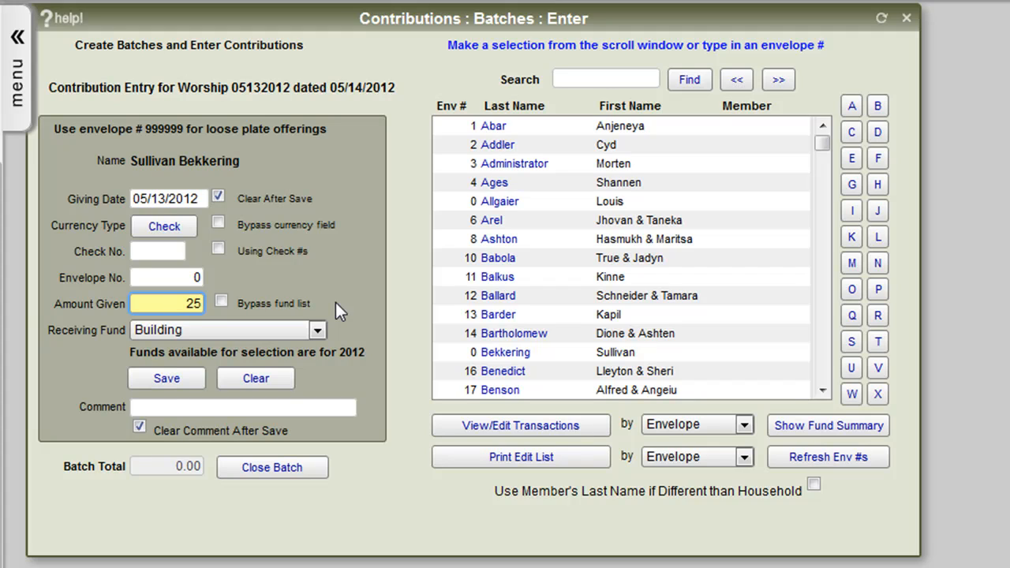
{"action": "key", "text": "Tab"}
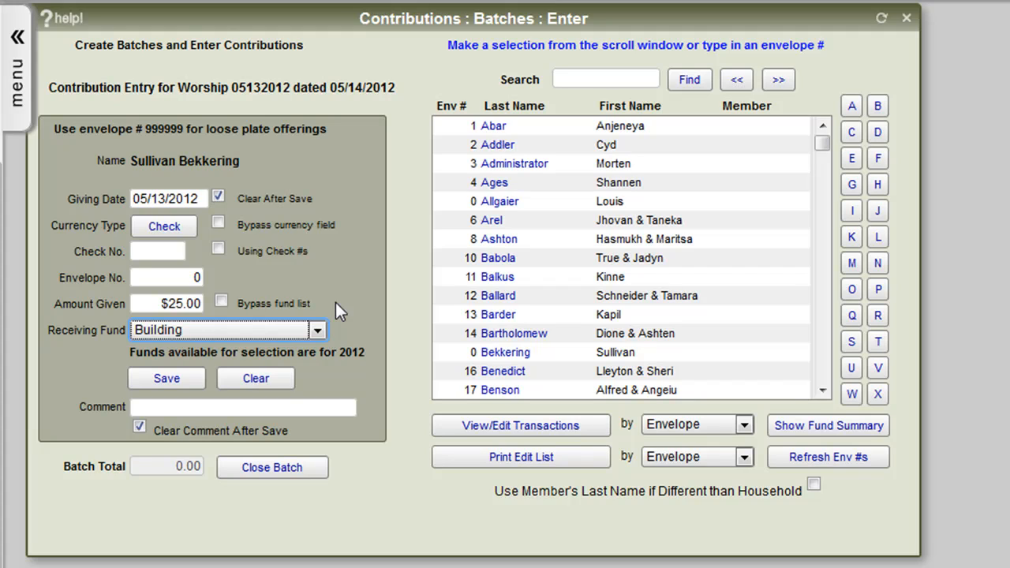
{"action": "left_click", "coordinate": [317, 330]}
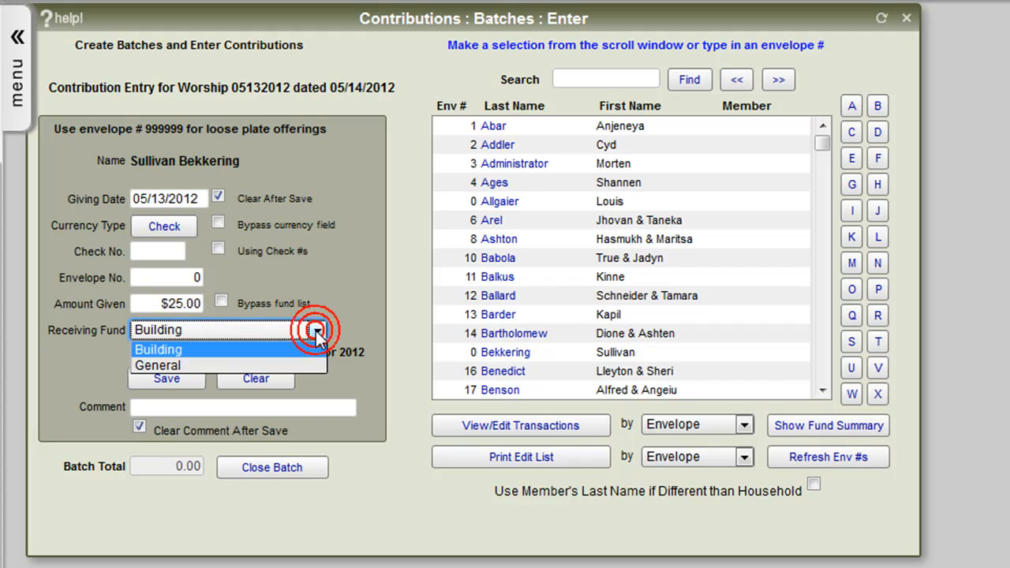
{"action": "left_click", "coordinate": [315, 330]}
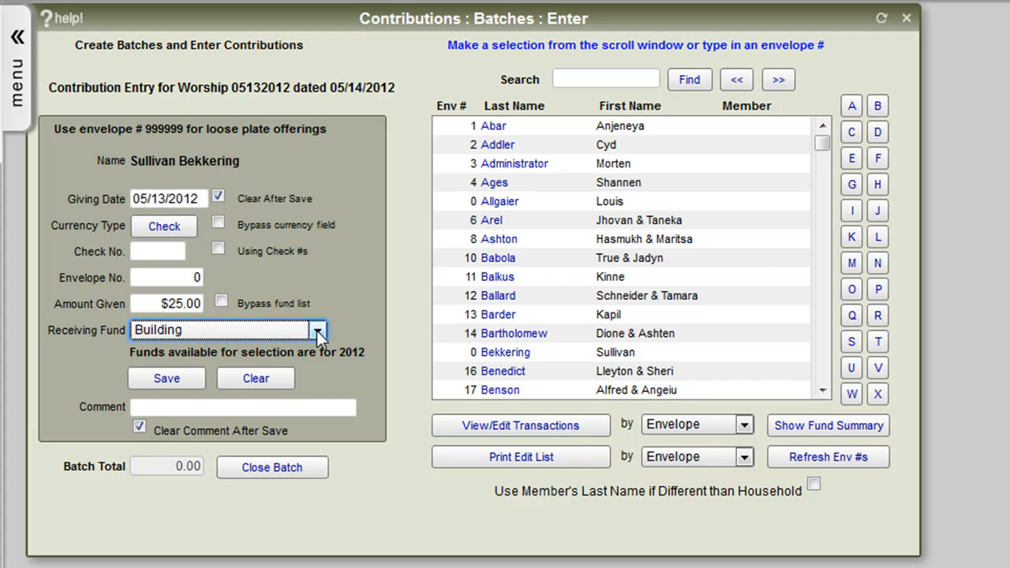
{"action": "key", "text": "g"}
{"action": "left_click", "coordinate": [299, 407]}
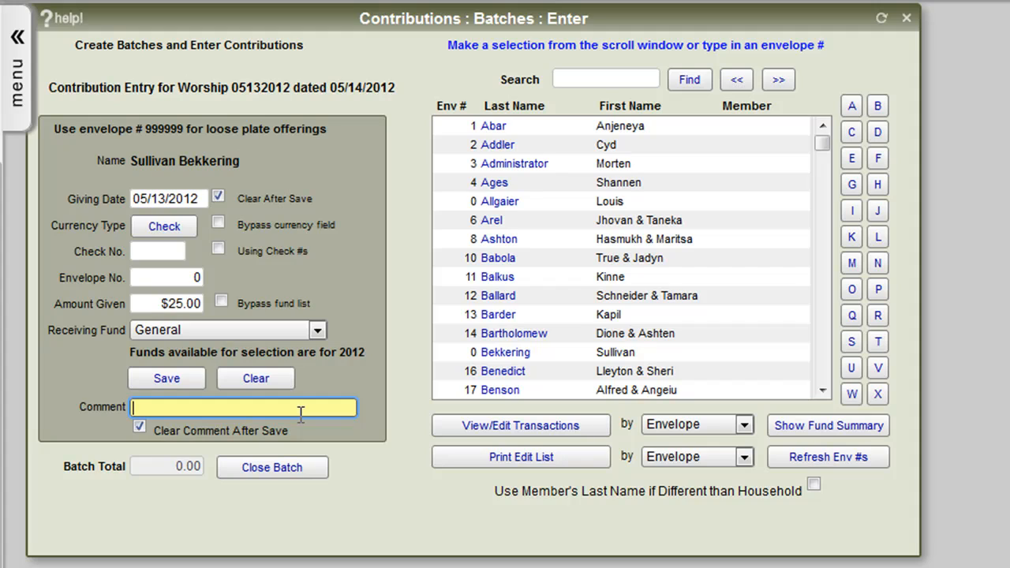
{"action": "left_click", "coordinate": [168, 376]}
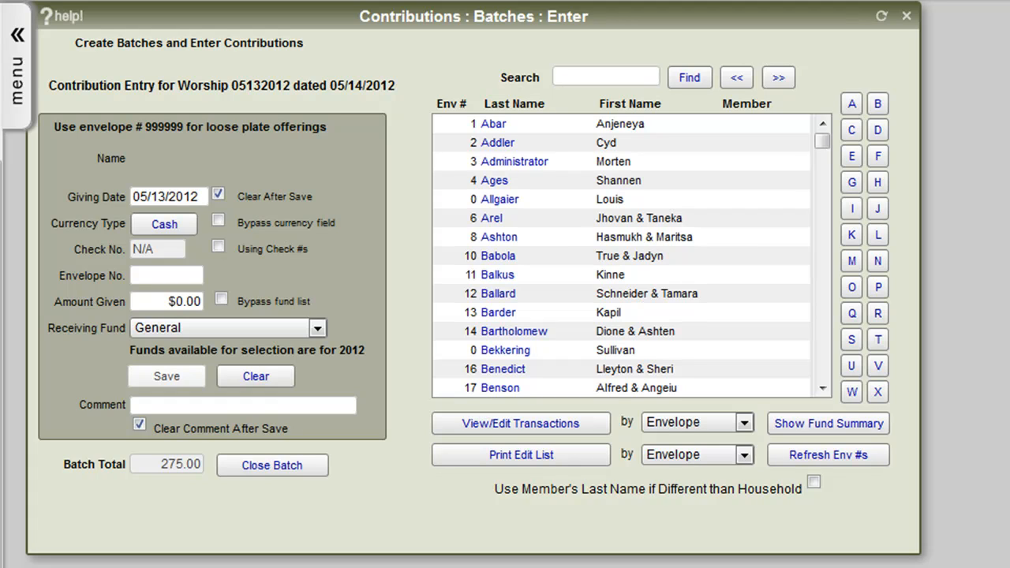
- Edit the batch's envelope 3 transaction, changing the amount given to $5.00
{"action": "left_click", "coordinate": [580, 418]}
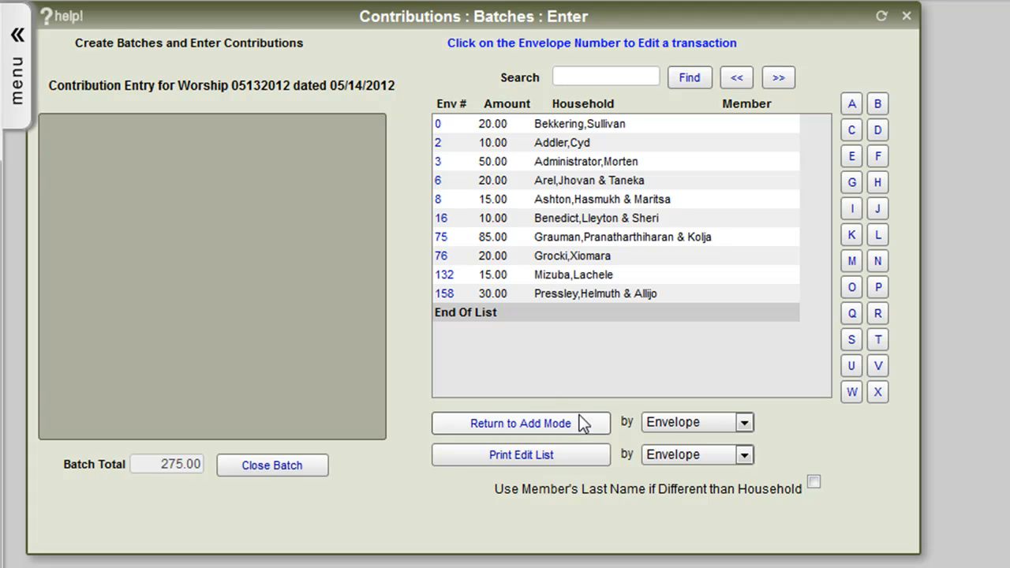
{"action": "left_click", "coordinate": [442, 164]}
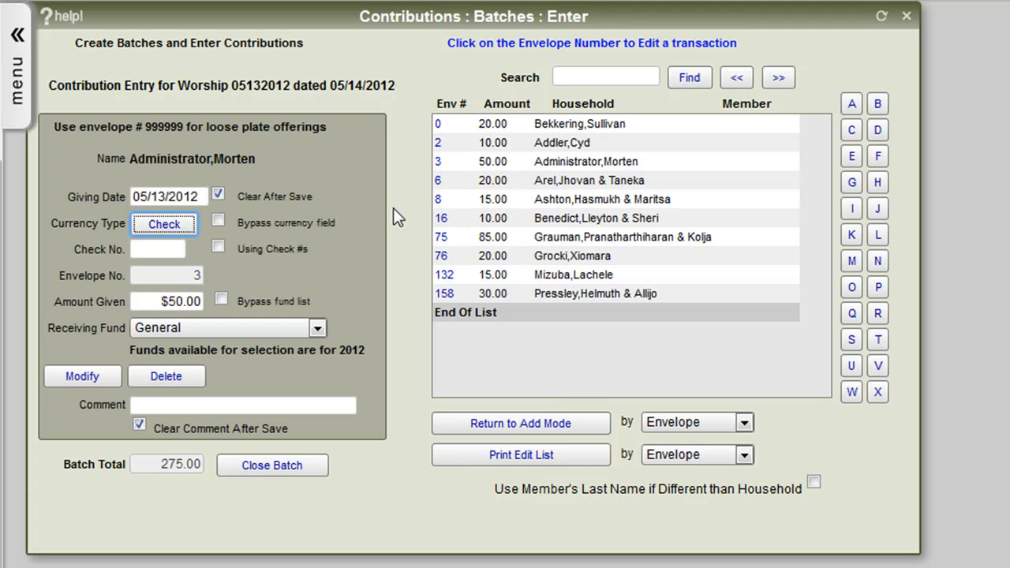
{"action": "left_click", "coordinate": [151, 301]}
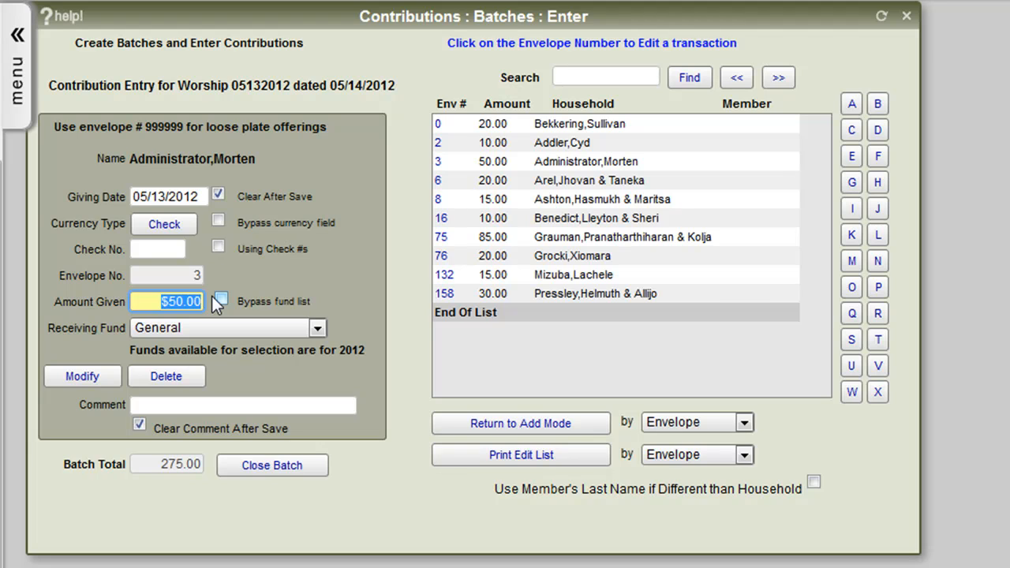
{"action": "type", "text": "5"}
{"action": "key", "text": "Tab"}
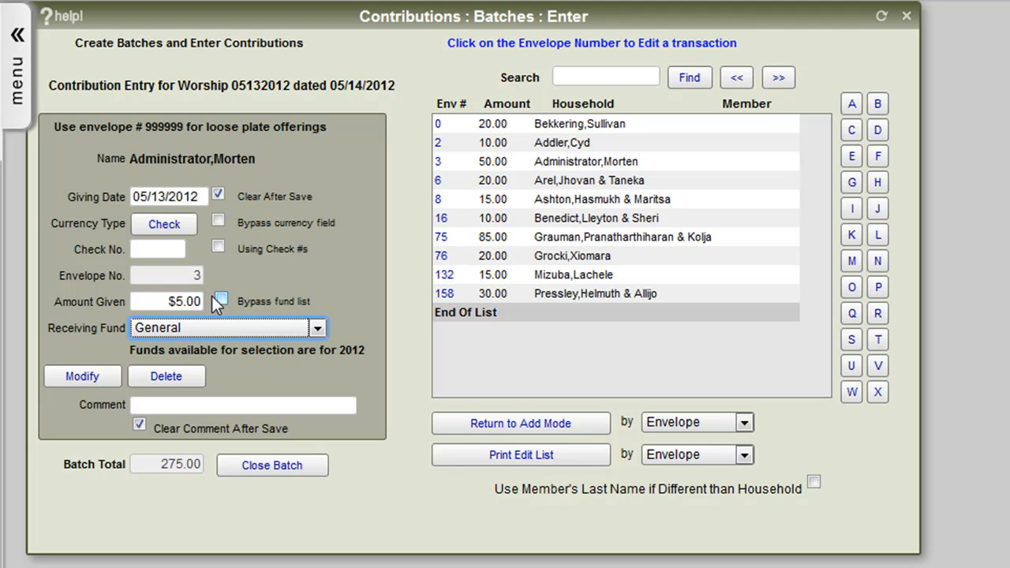
{"action": "left_click", "coordinate": [107, 372]}
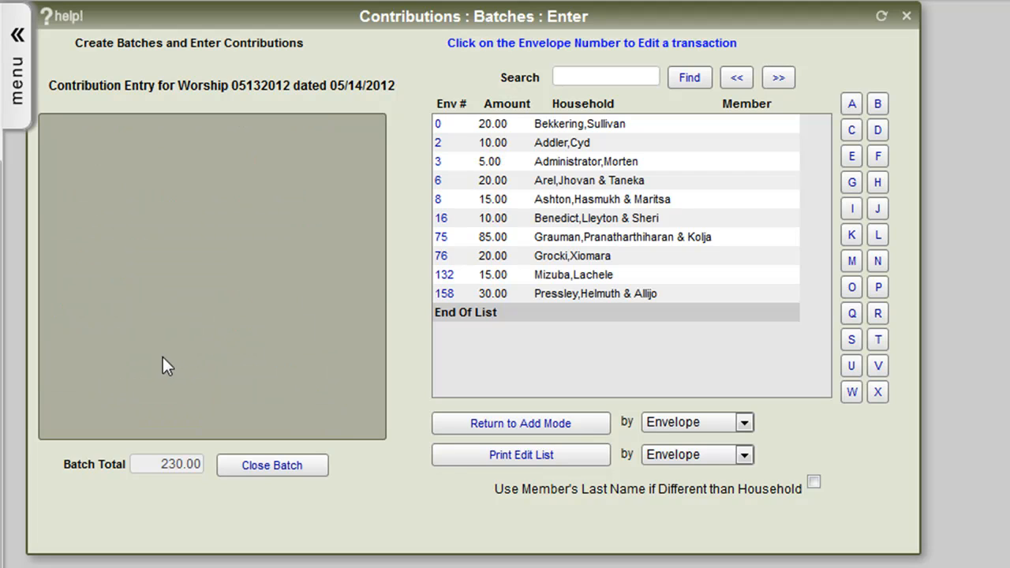
- Delete the envelope 76 transaction from the batch, return to add mode, and close the batch
{"action": "left_click", "coordinate": [442, 258]}
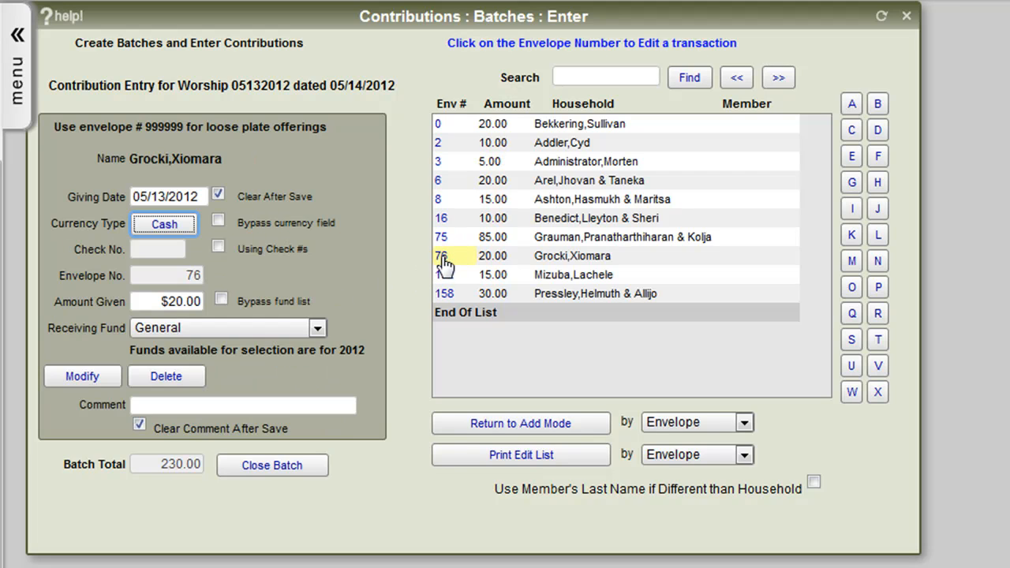
{"action": "left_click", "coordinate": [175, 380]}
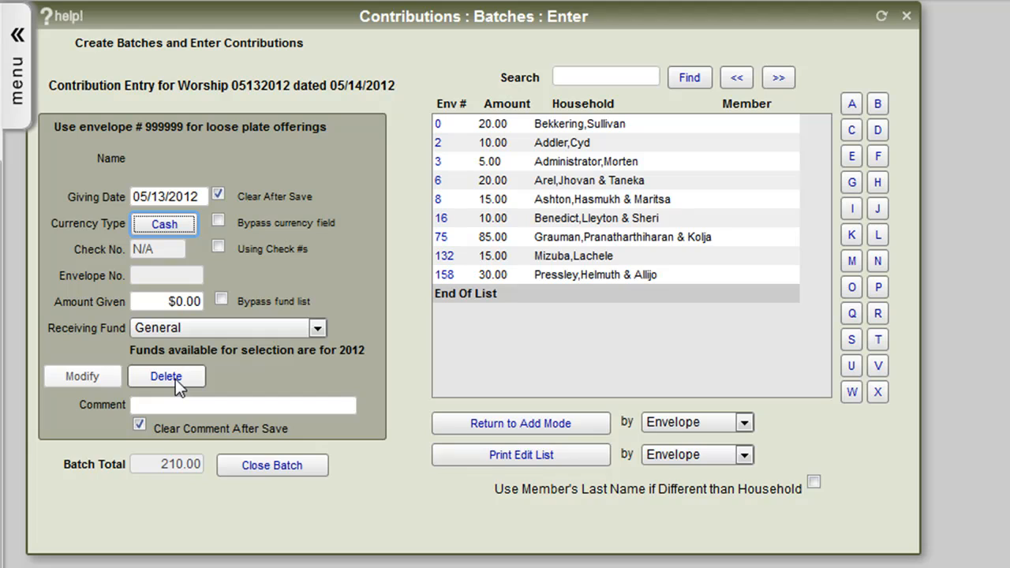
{"action": "left_click", "coordinate": [450, 423]}
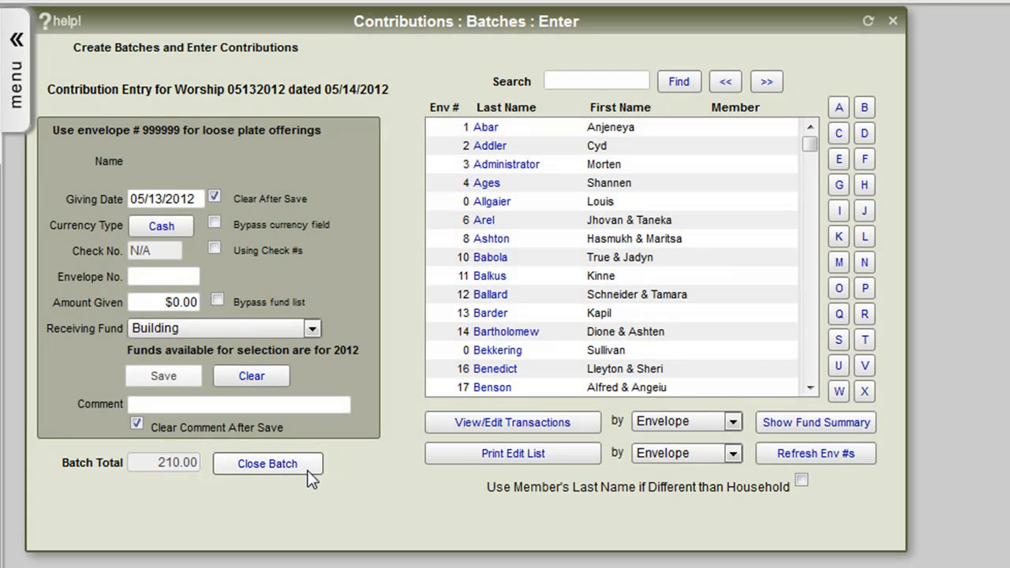
{"action": "left_click", "coordinate": [298, 465]}
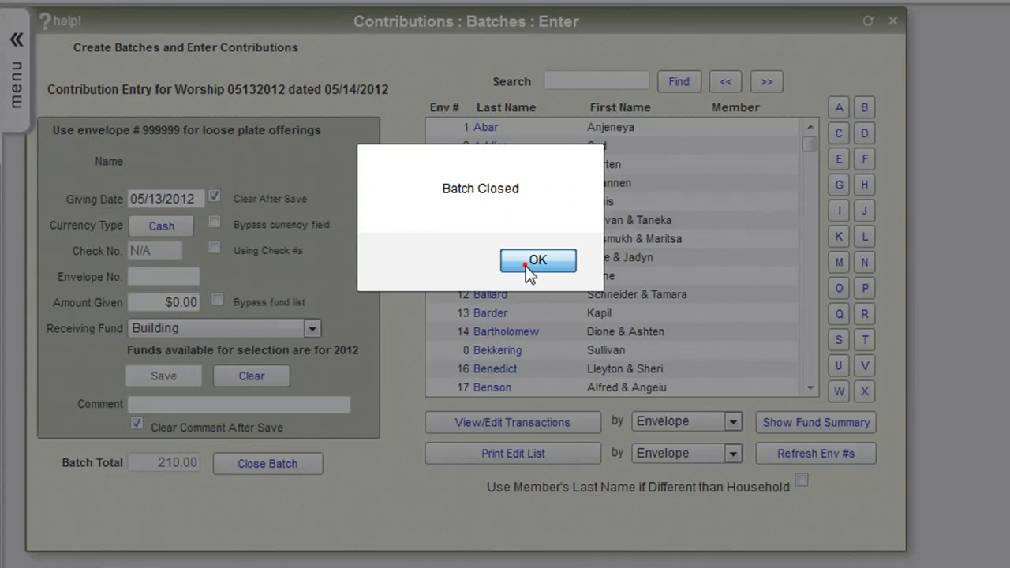
{"action": "left_click", "coordinate": [525, 266]}
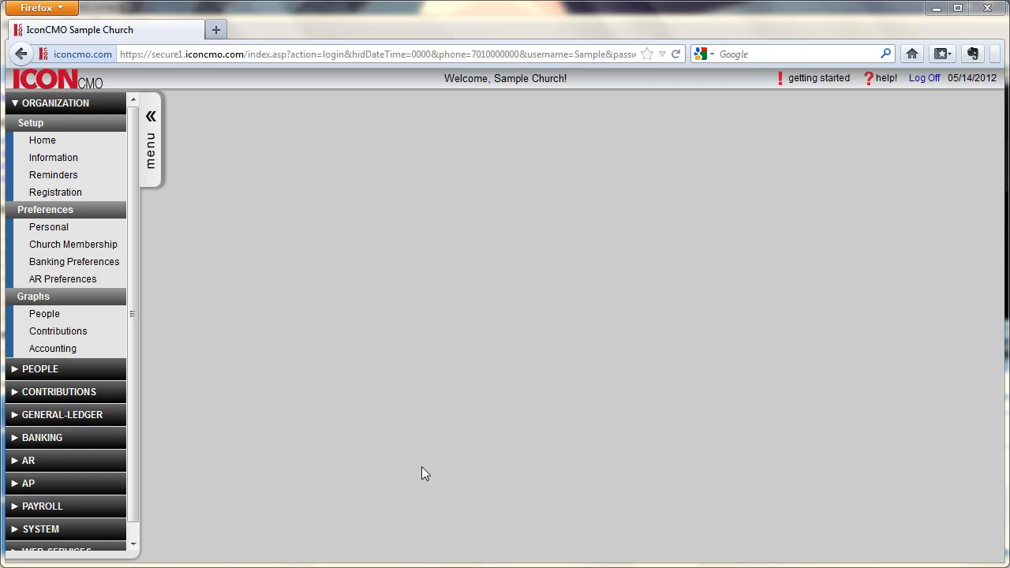
- Mark the closed Worship 05132012 batch under Contributions batch posting and post it
{"action": "left_click", "coordinate": [104, 392]}
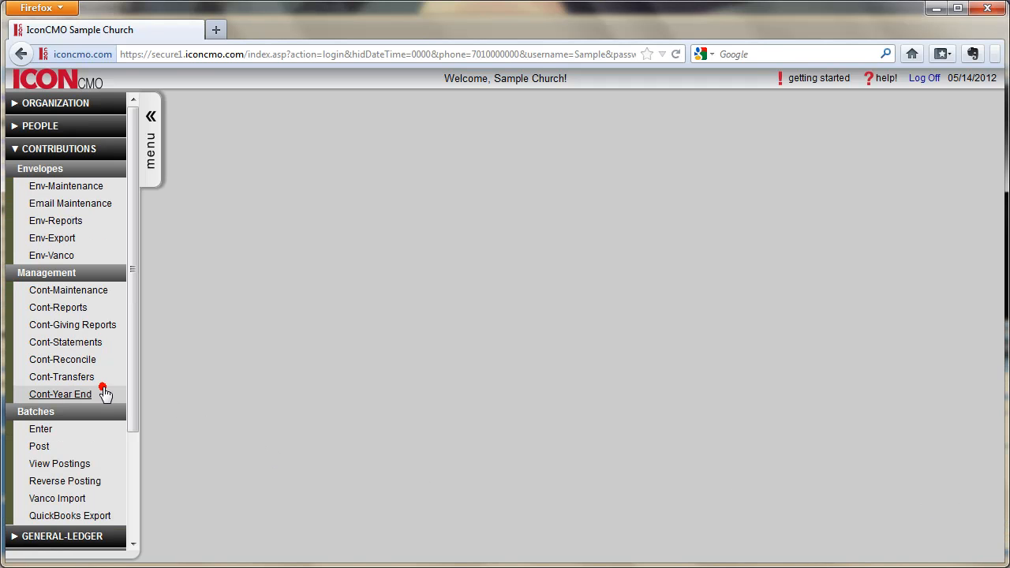
{"action": "left_click", "coordinate": [103, 456]}
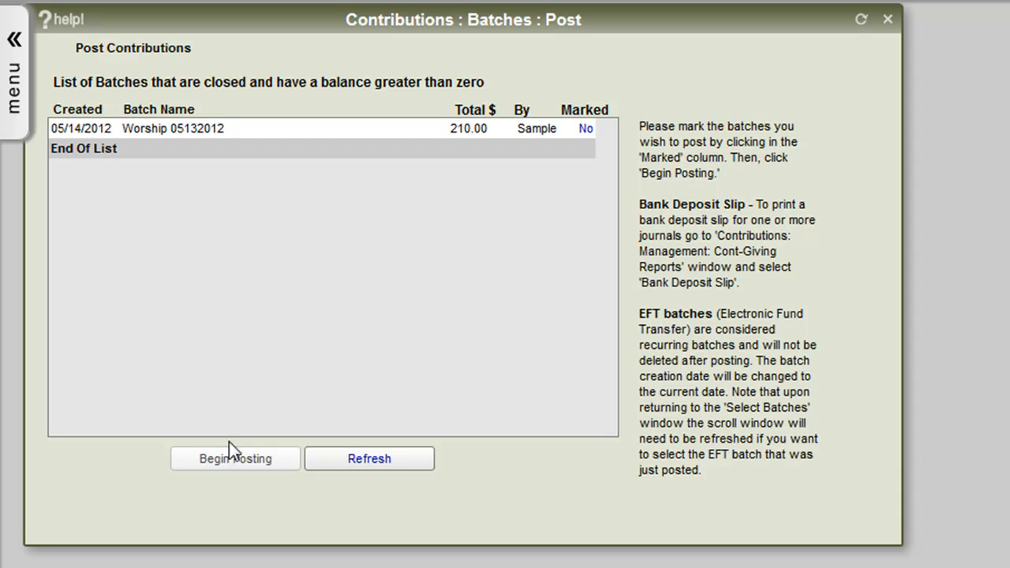
{"action": "left_click", "coordinate": [580, 129]}
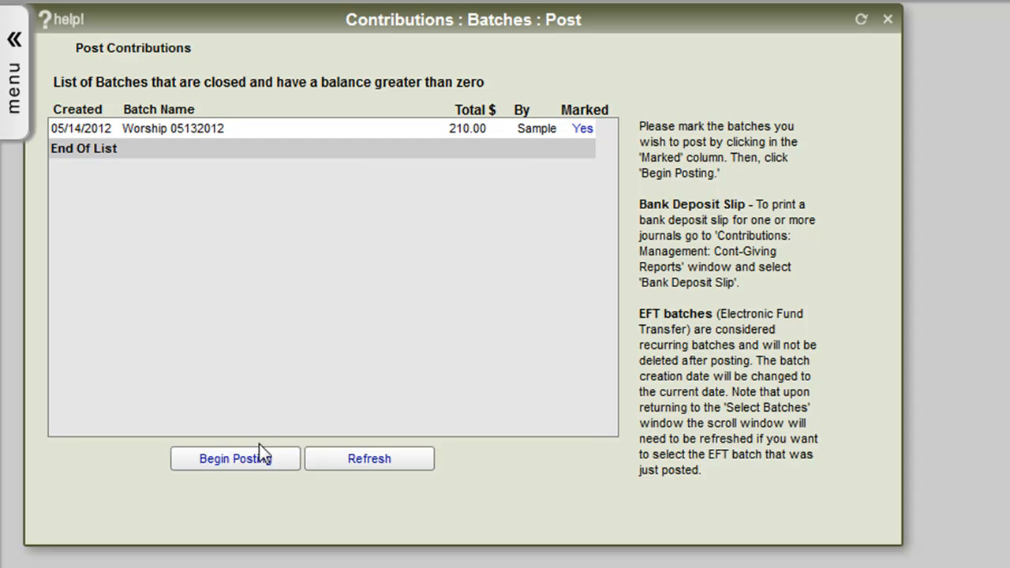
{"action": "left_click", "coordinate": [245, 458]}
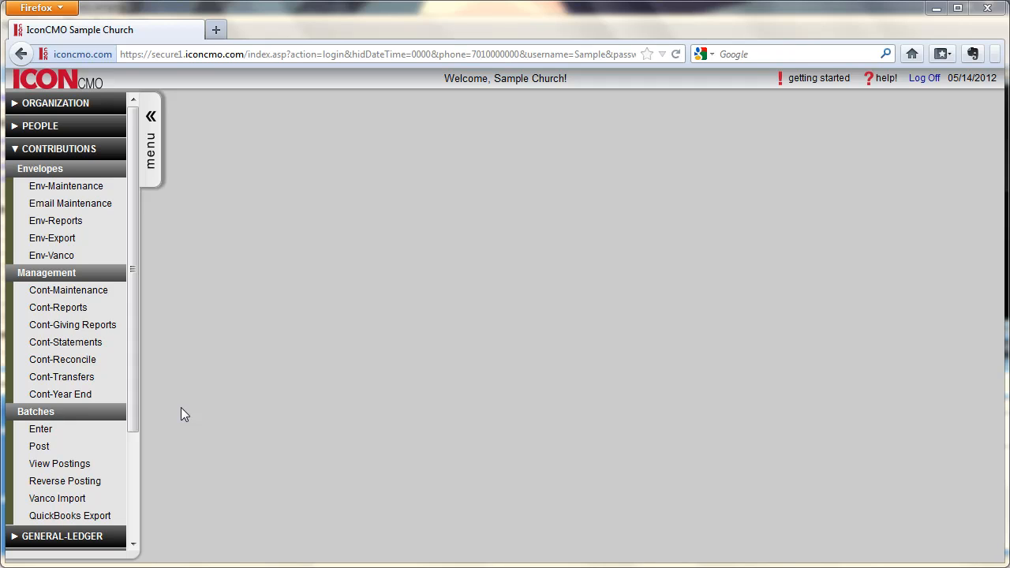
- Reverse the posting of journal 115 with the reason "Correction", returning its batch to Contribution Entry
{"action": "left_click", "coordinate": [106, 480]}
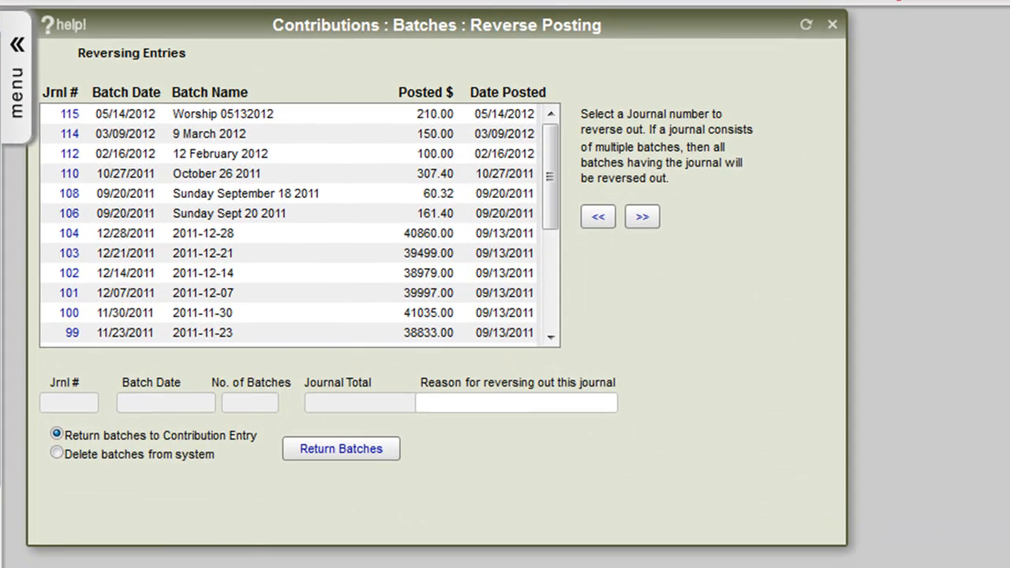
{"action": "left_click", "coordinate": [69, 115]}
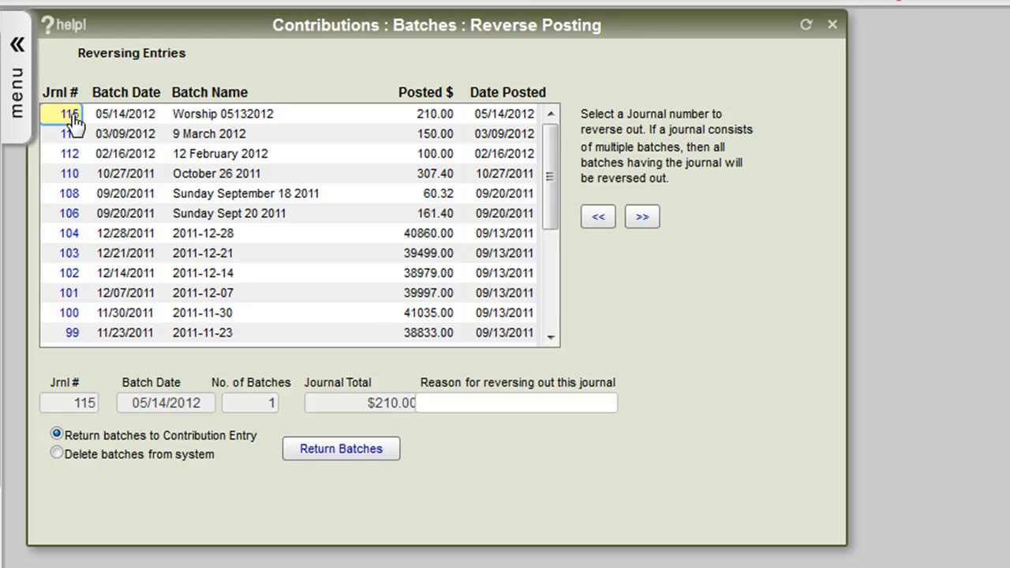
{"action": "left_click", "coordinate": [471, 401]}
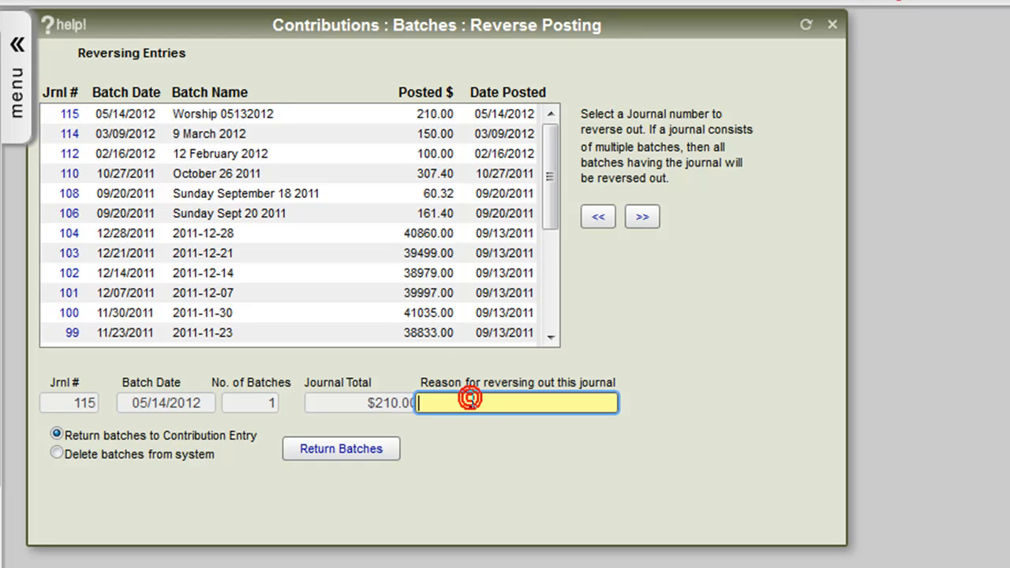
{"action": "type", "text": "Correction"}
{"action": "left_click", "coordinate": [378, 452]}
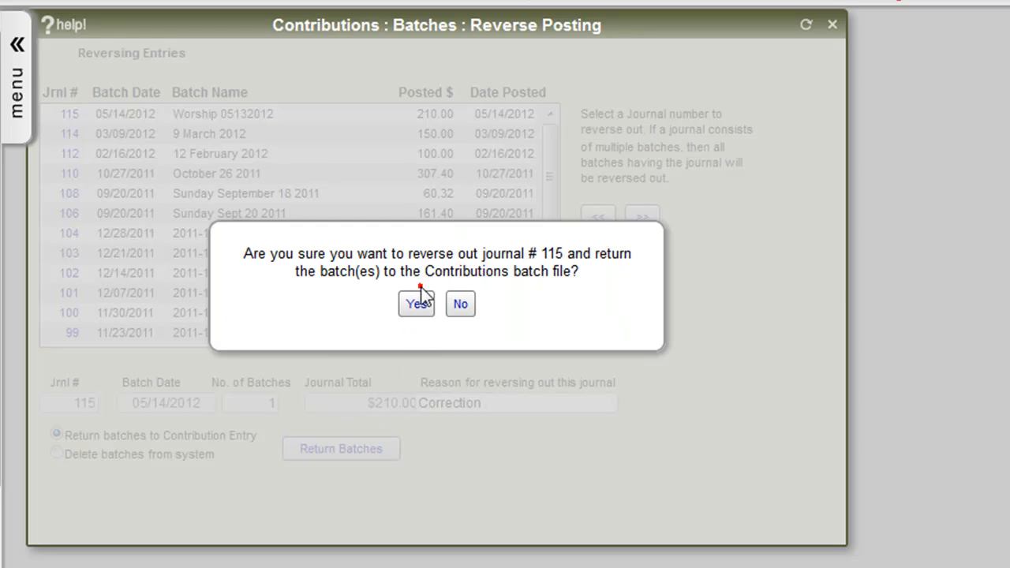
{"action": "left_click", "coordinate": [421, 286]}
{"action": "left_click", "coordinate": [416, 305]}
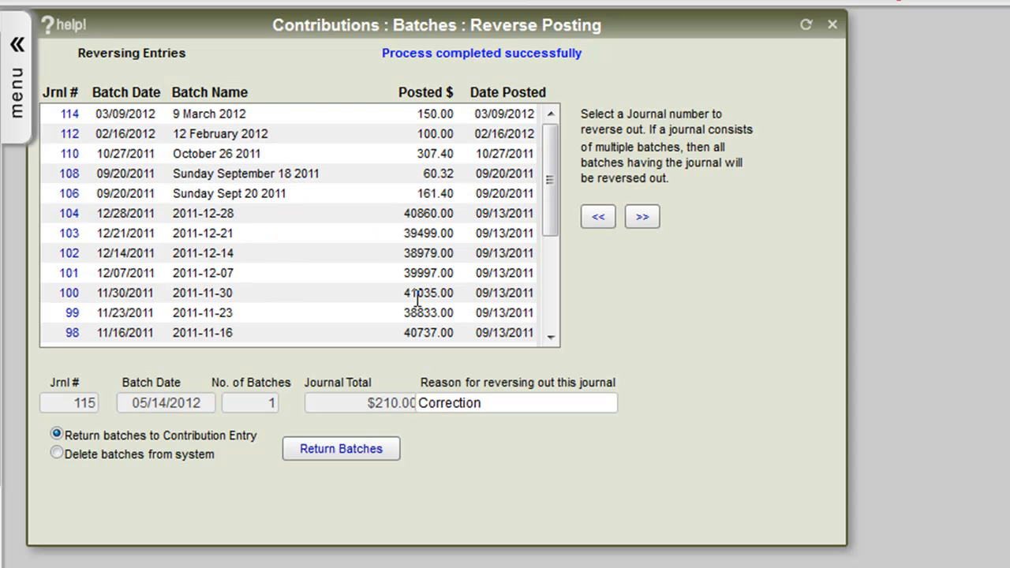